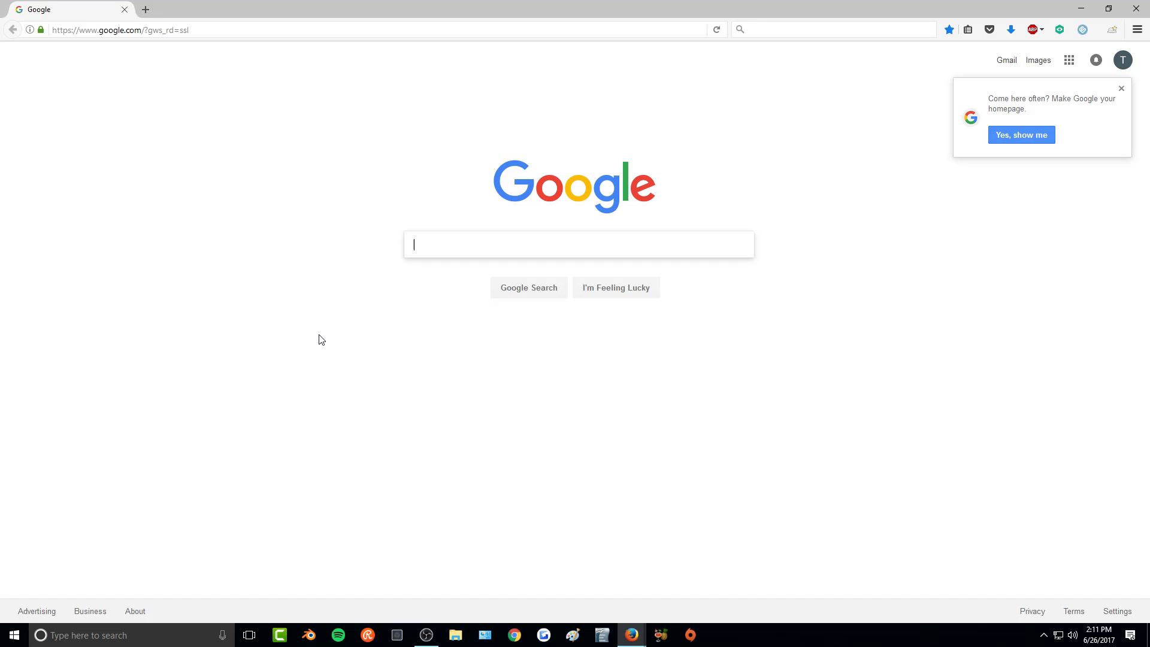
Search Google Images for 'scary gif' and preview the magnifying-glass portrait and Mona Lisa GIFs
text(scary gif)
key(Return)
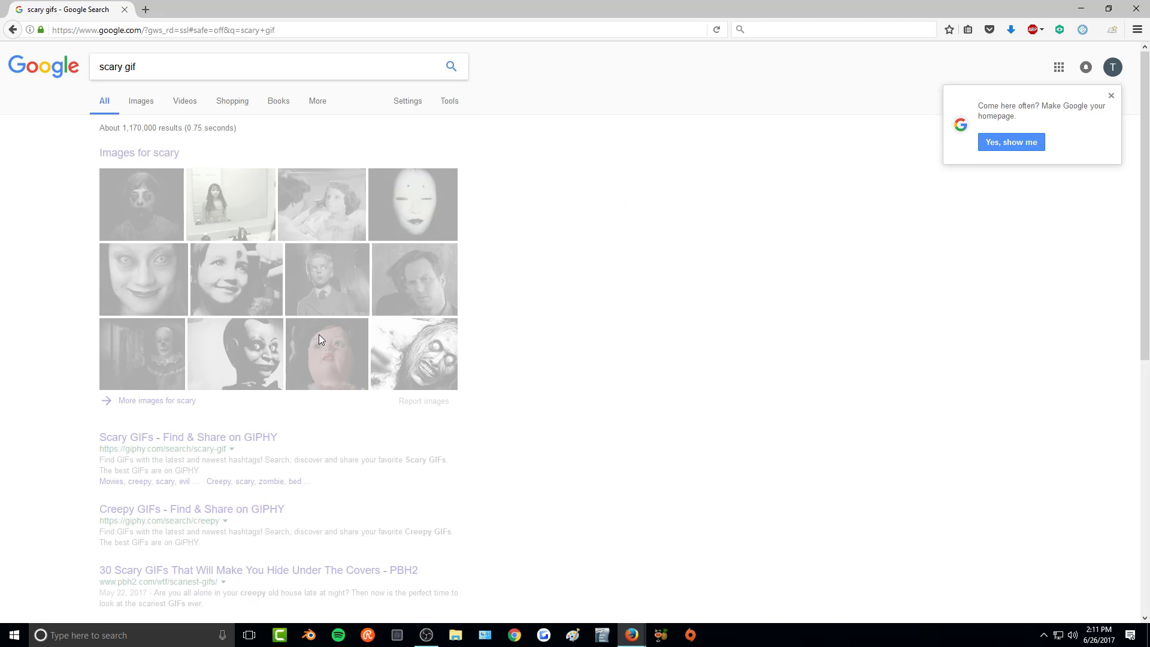
click(143, 102)
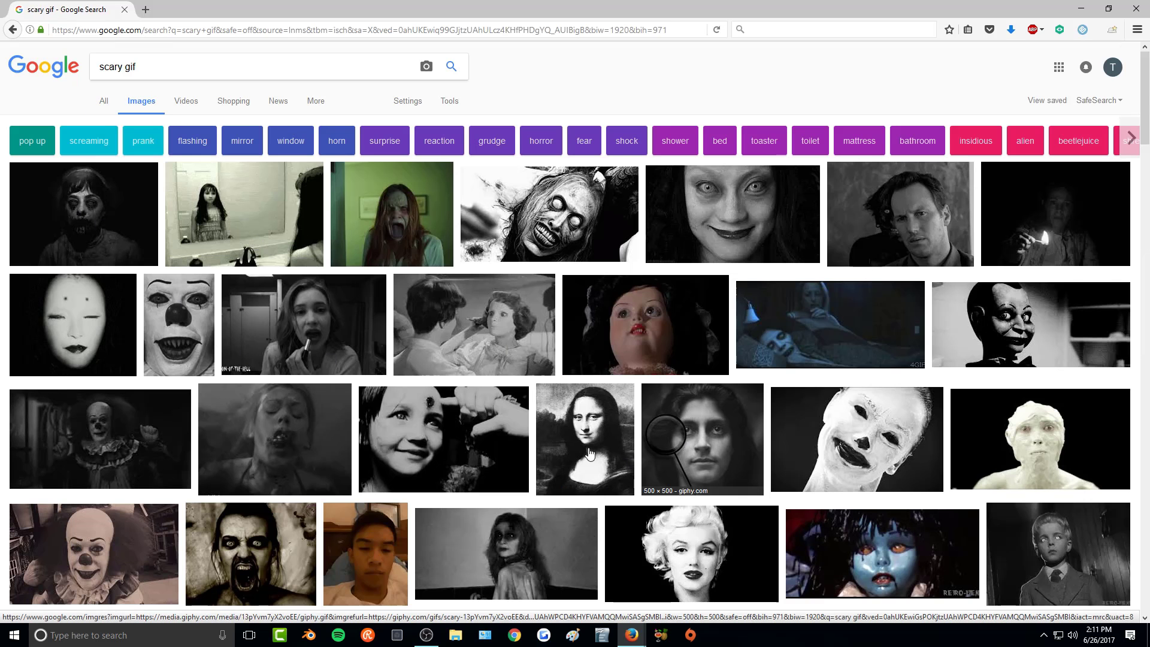
click(665, 455)
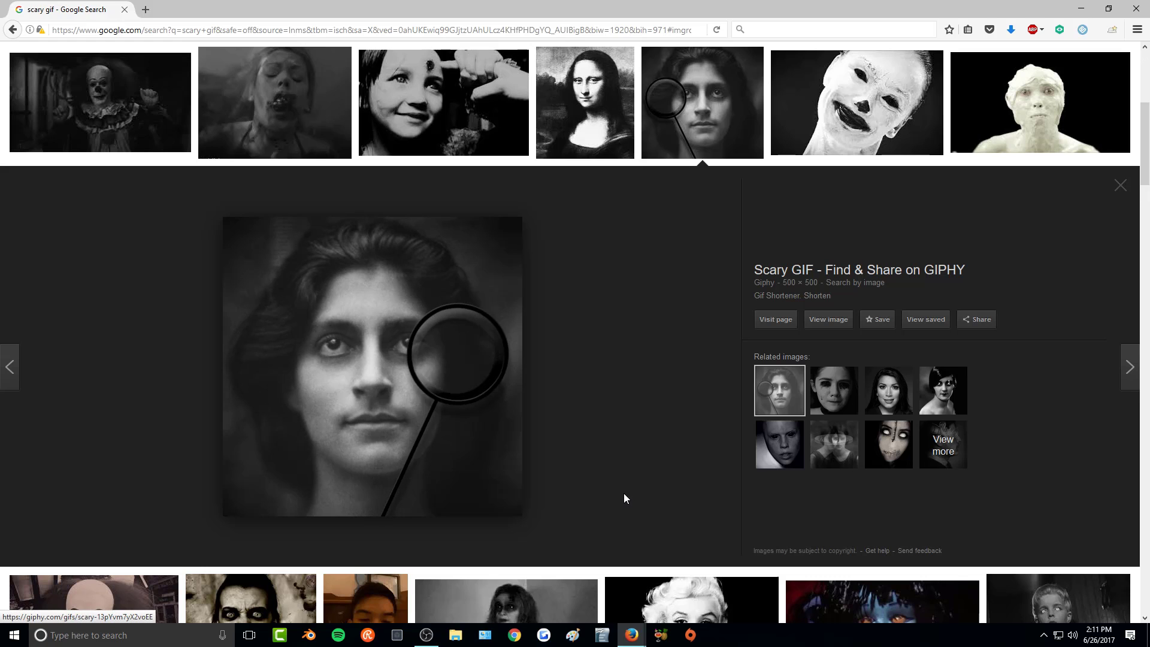
click(597, 123)
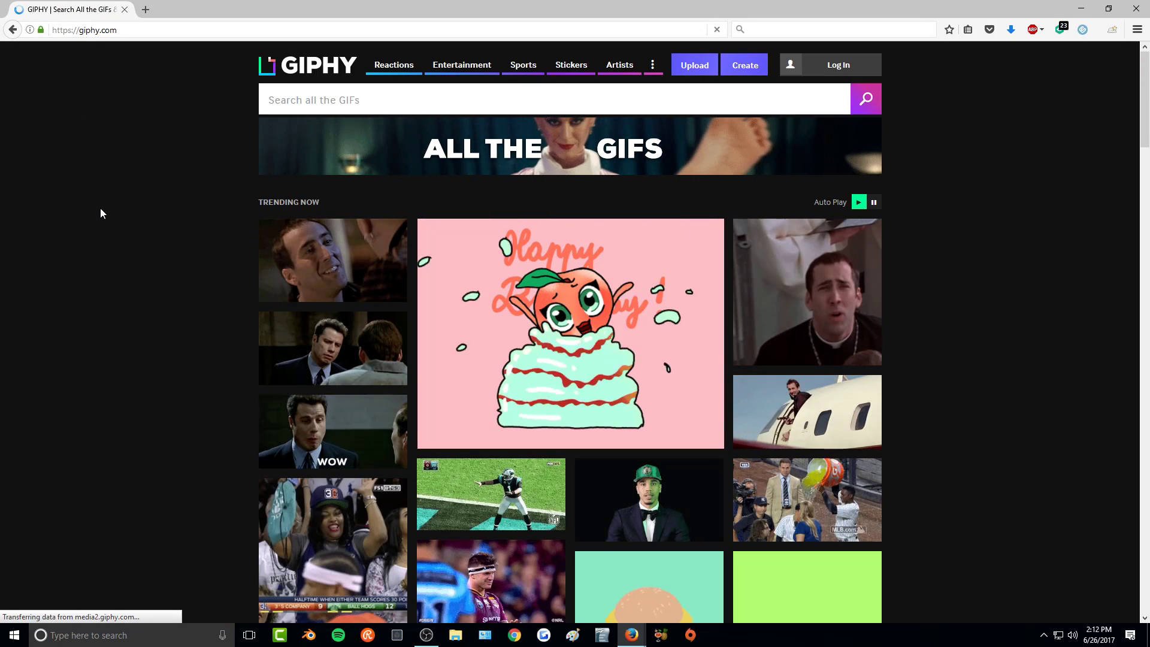
Scroll through GIPHY's Trending Now feed, then return to google.com
scroll(131, 297, down, 1)
scroll(131, 294, down, 6)
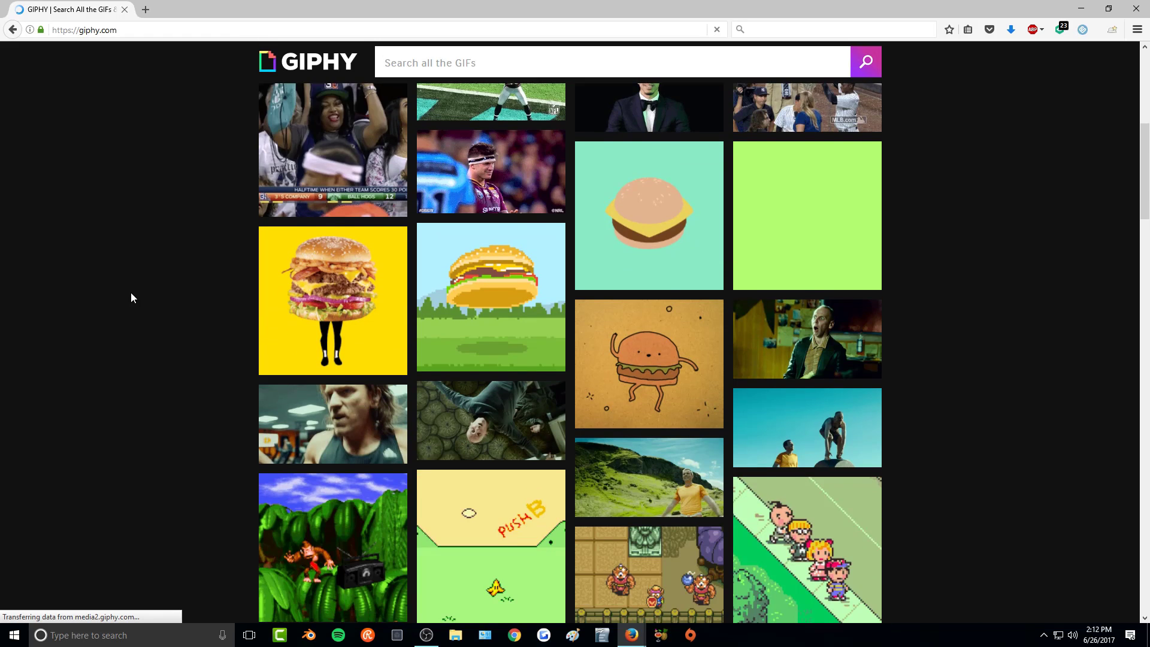
scroll(129, 308, up, 6)
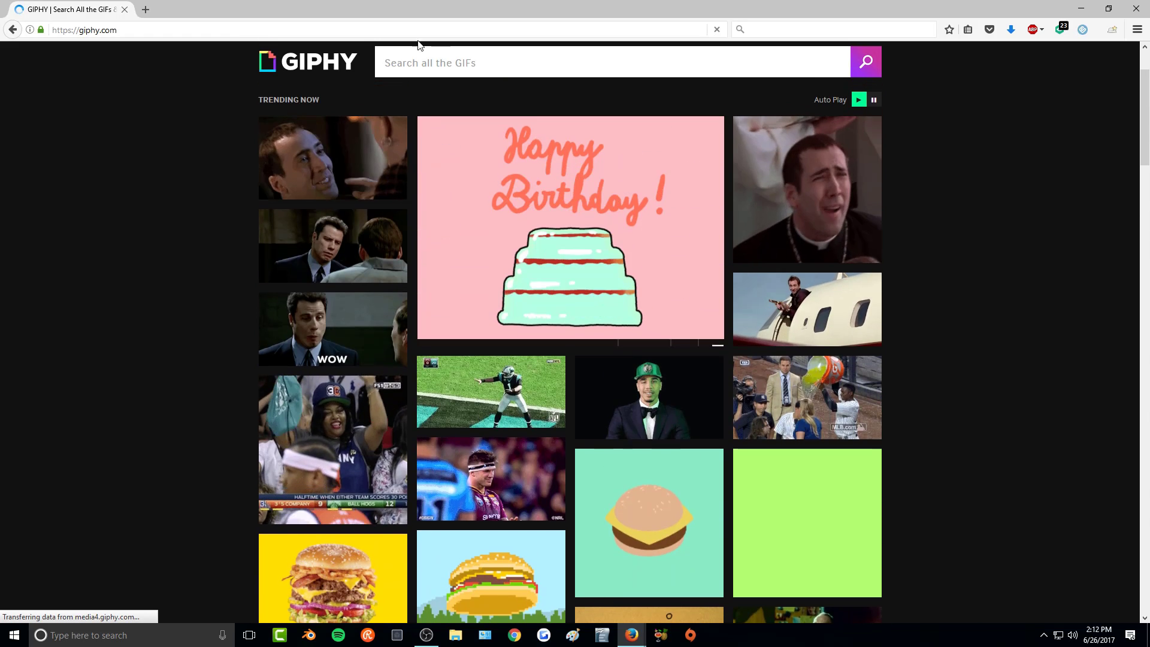
click(417, 51)
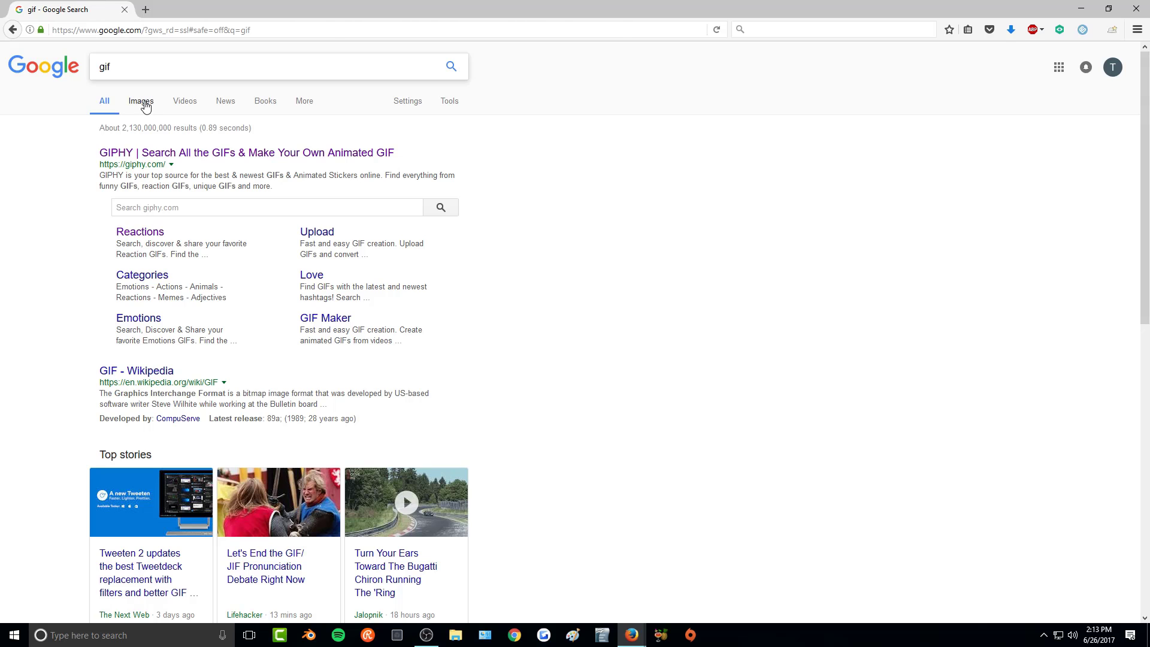
Save the kawaii narwhal GIF from the 'gif' image results to the Desktop
click(145, 106)
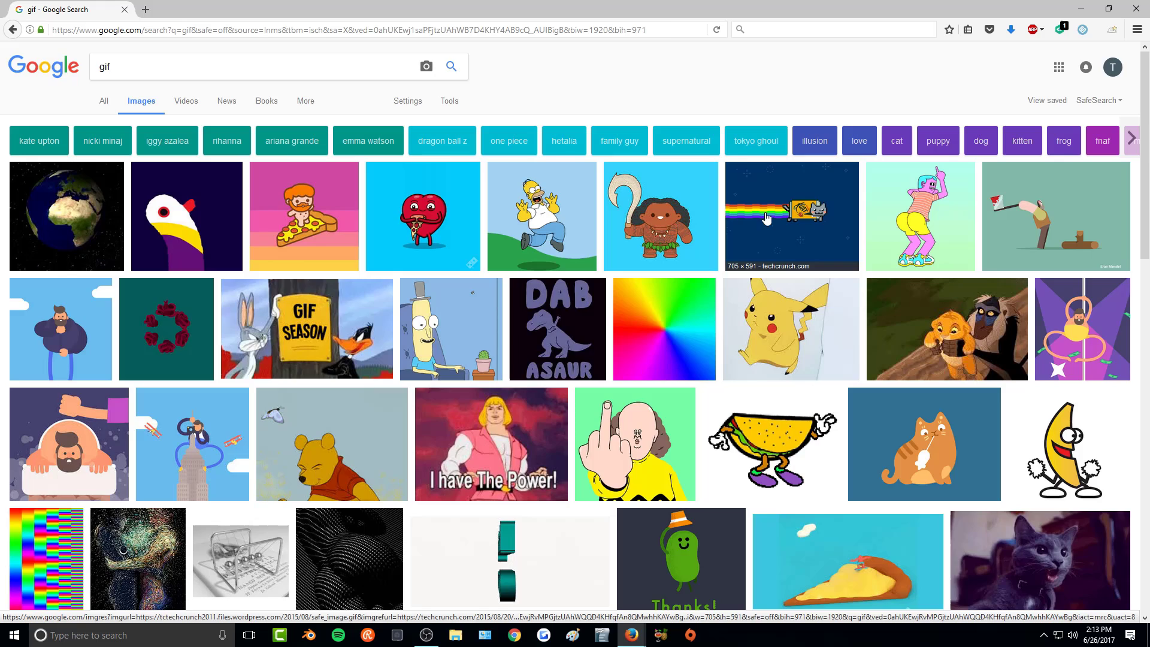
click(305, 215)
right_click(422, 398)
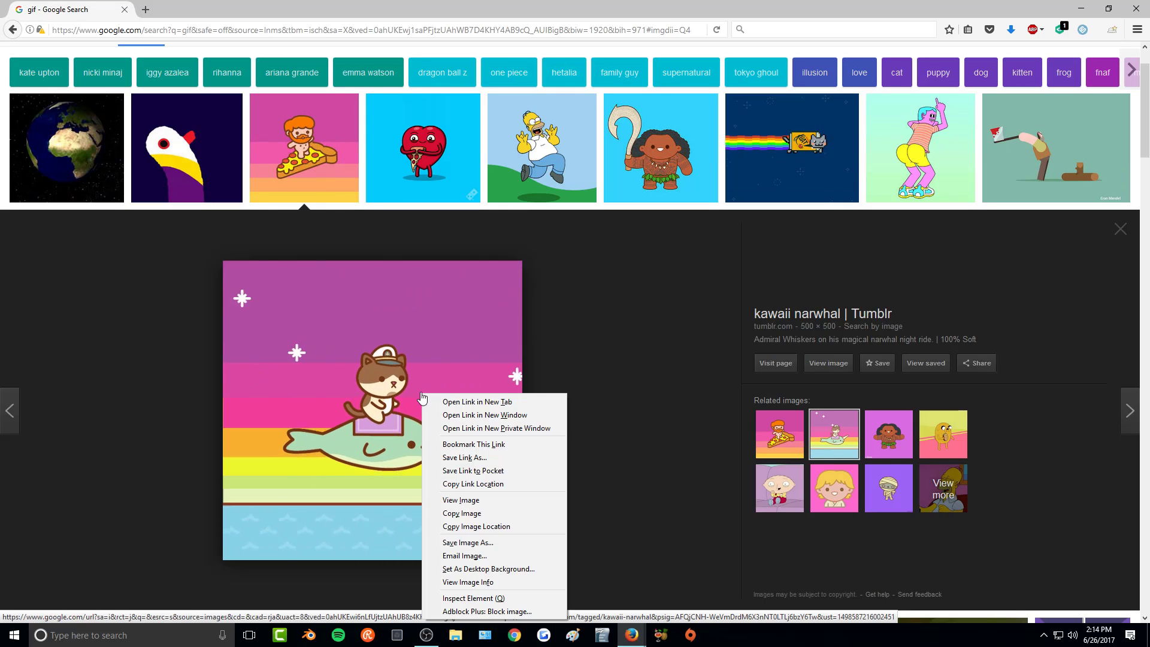
click(479, 542)
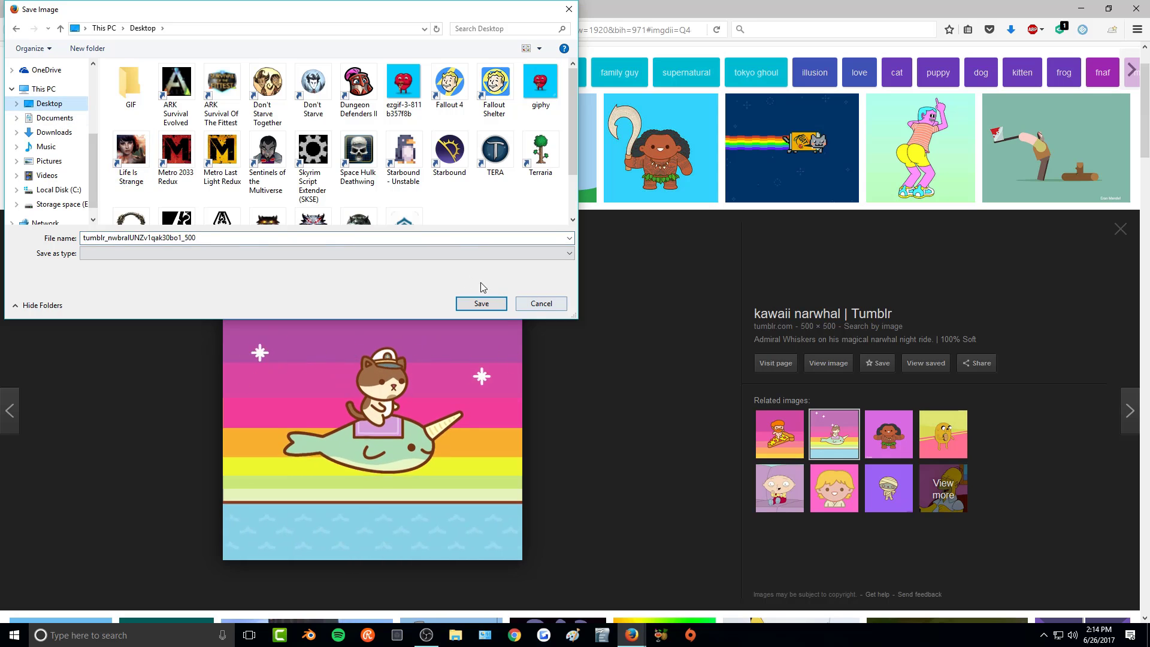
click(482, 302)
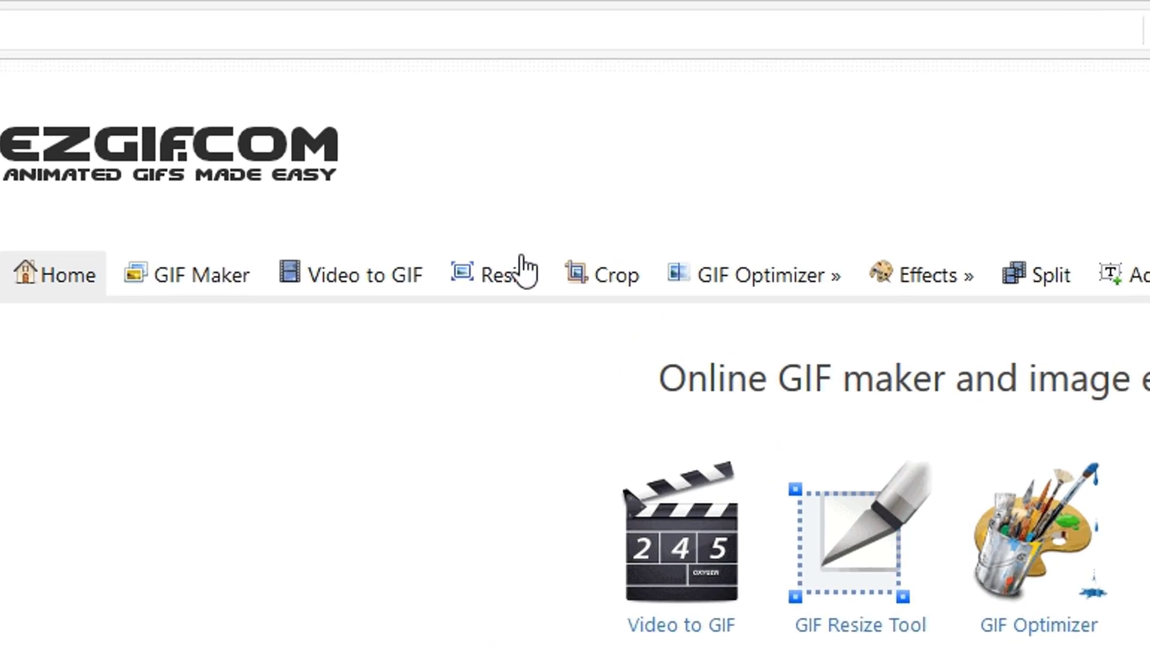
Upload the tumblr narwhal GIF from the Desktop into ezgif's Animated GIF resizer
click(515, 297)
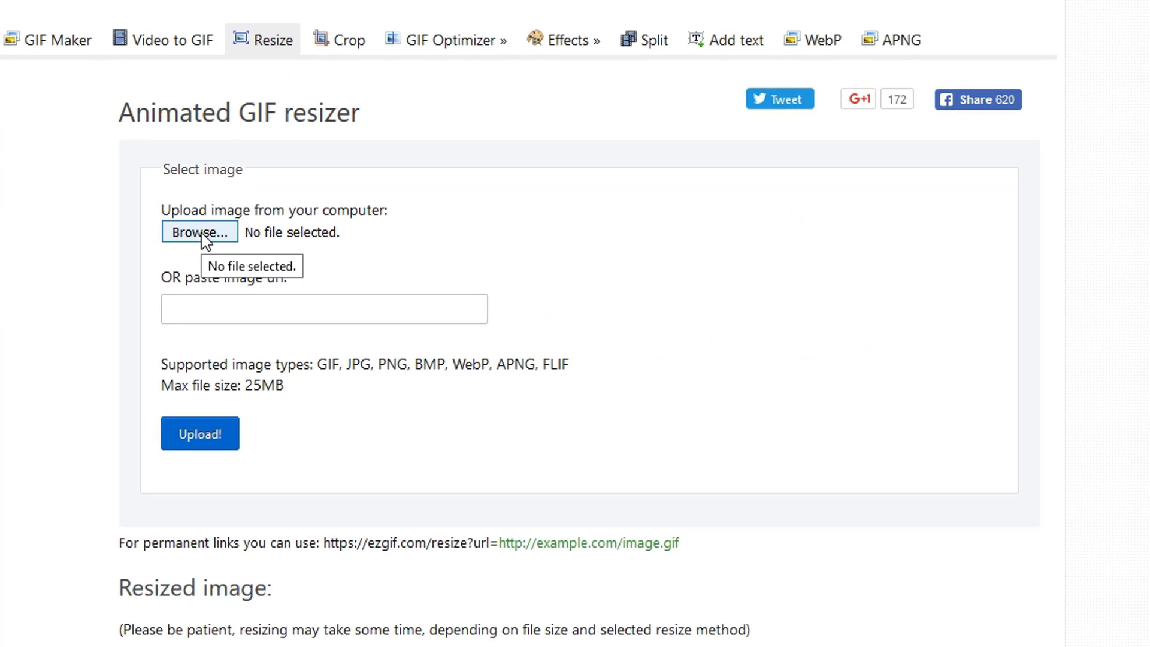
click(201, 233)
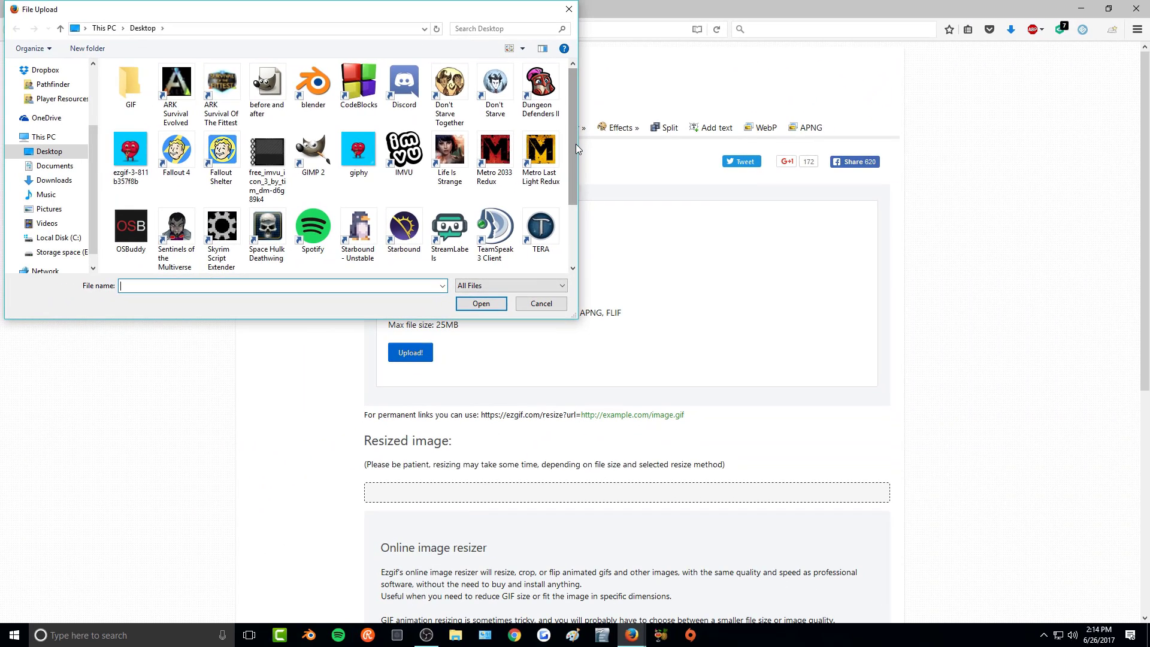
scroll(575, 160, down, 2)
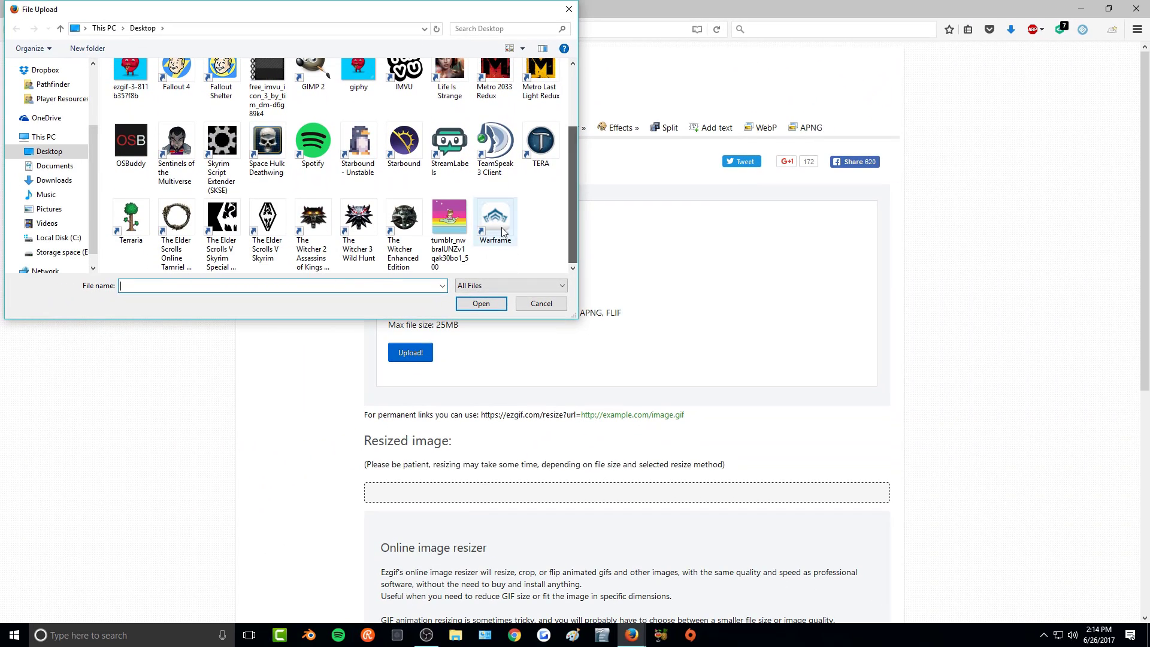
click(466, 254)
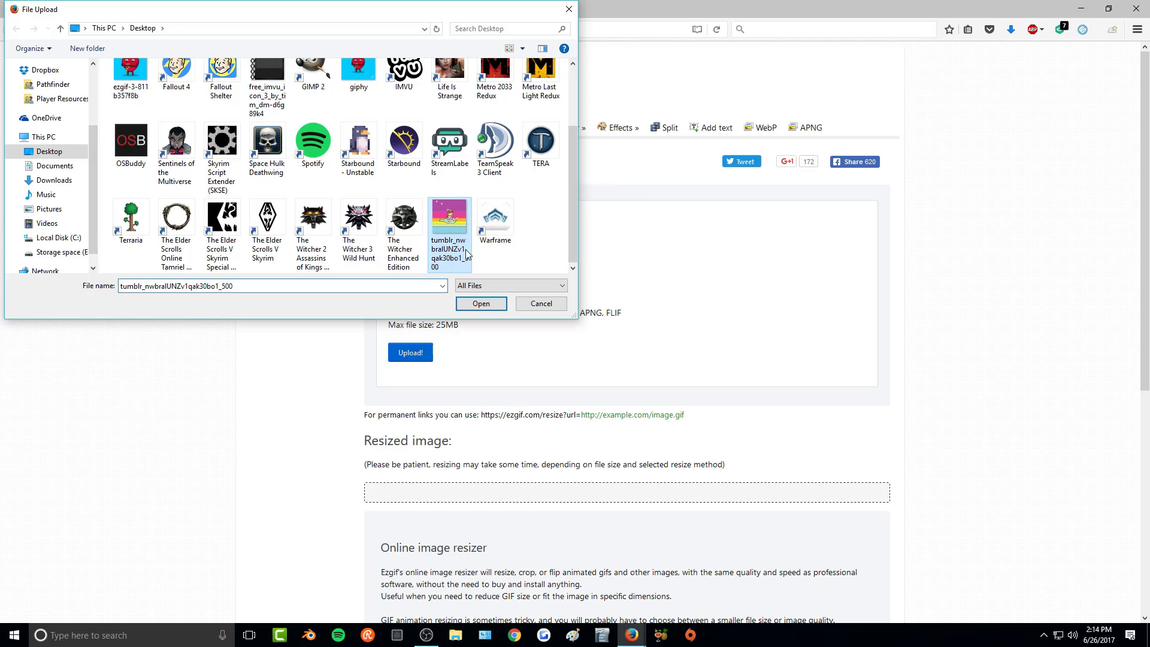
click(481, 303)
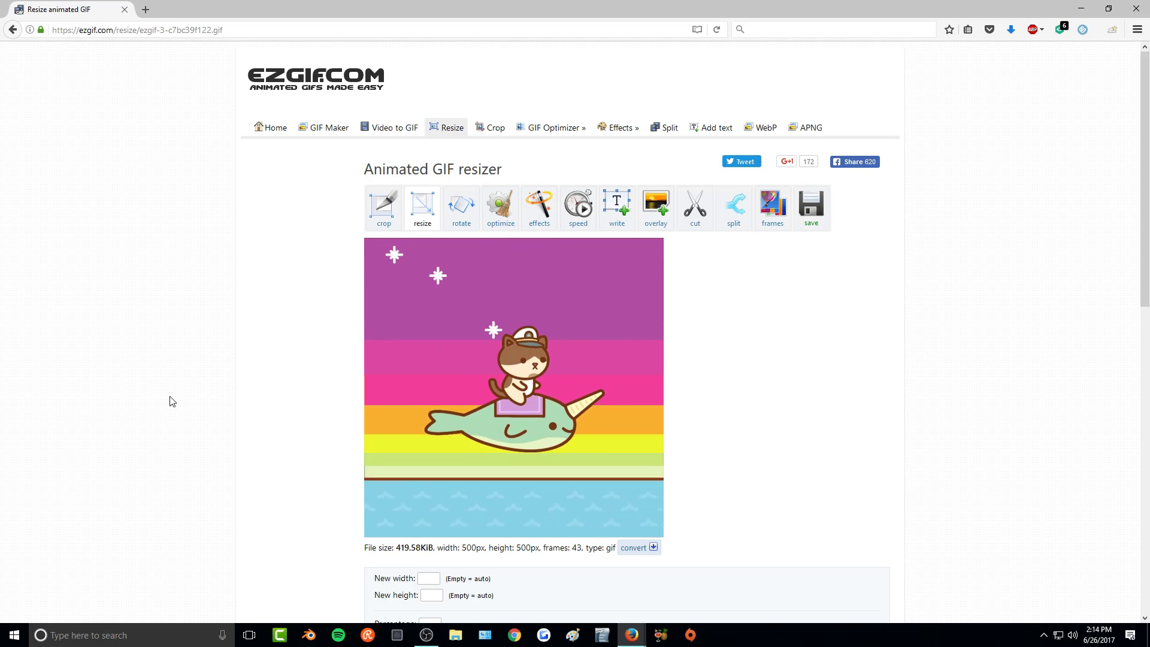
Crop the narwhal GIF around the cat and narwhal to 330×326 px and view the result
scroll(172, 401, down, 2)
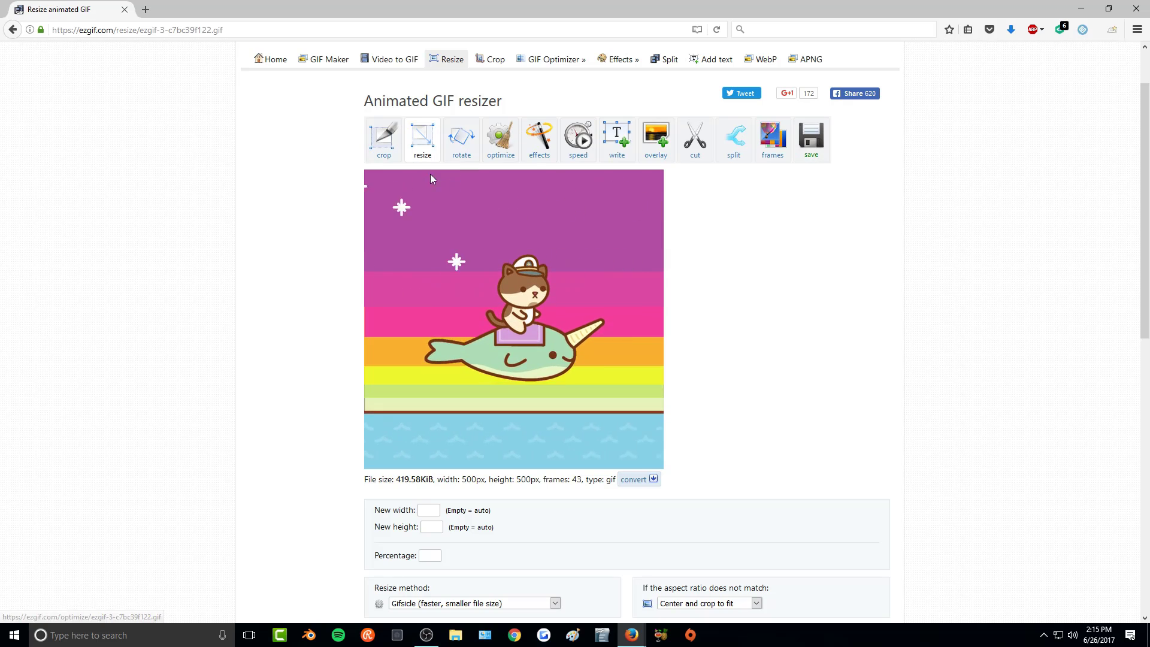
click(379, 145)
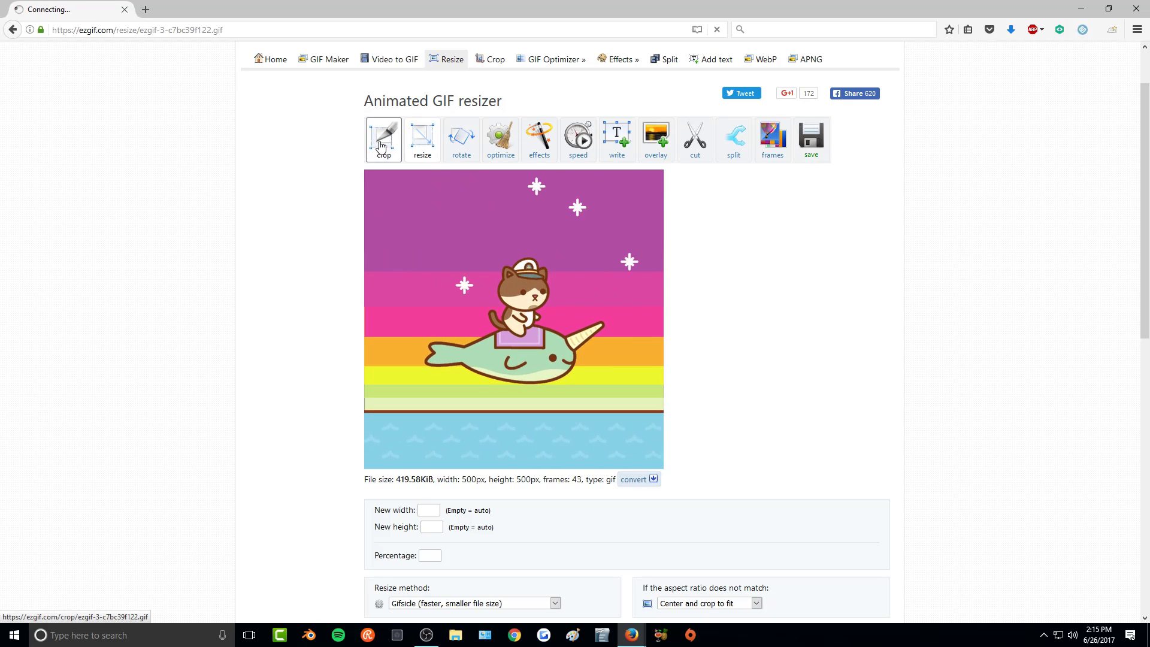
drag(419, 302, 407, 292)
mouse_move(625, 293)
mouse_down()
mouse_move(612, 301)
mouse_move(622, 305)
mouse_up()
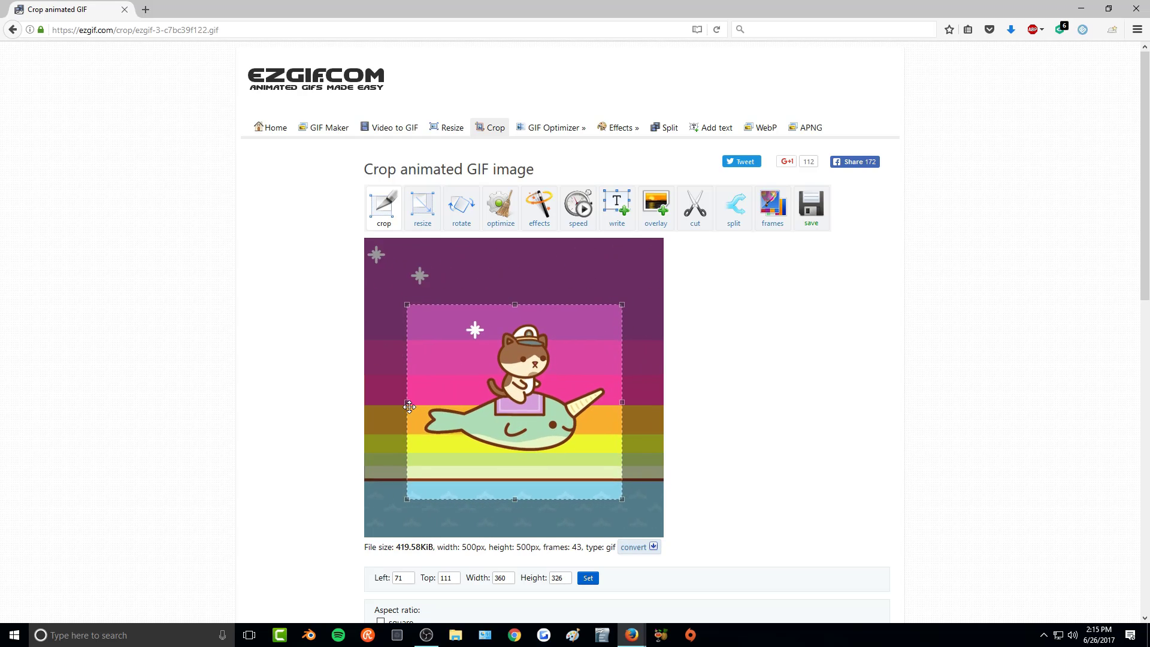
drag(409, 406, 417, 407)
scroll(593, 238, down, 2)
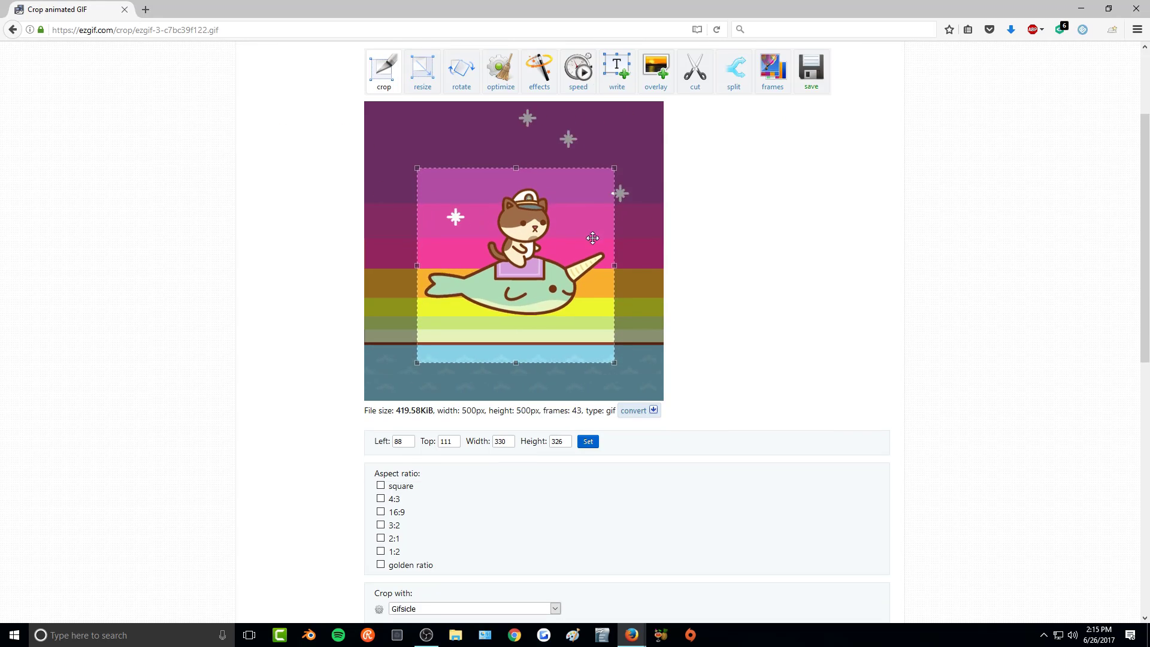
scroll(521, 336, down, 2)
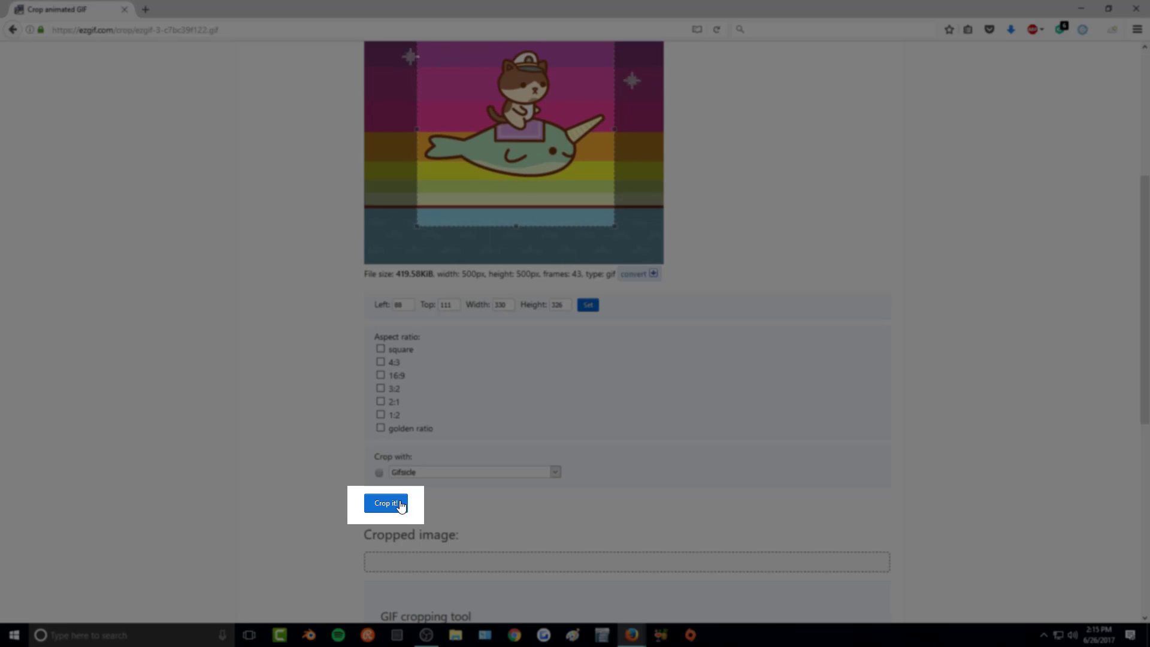
click(399, 504)
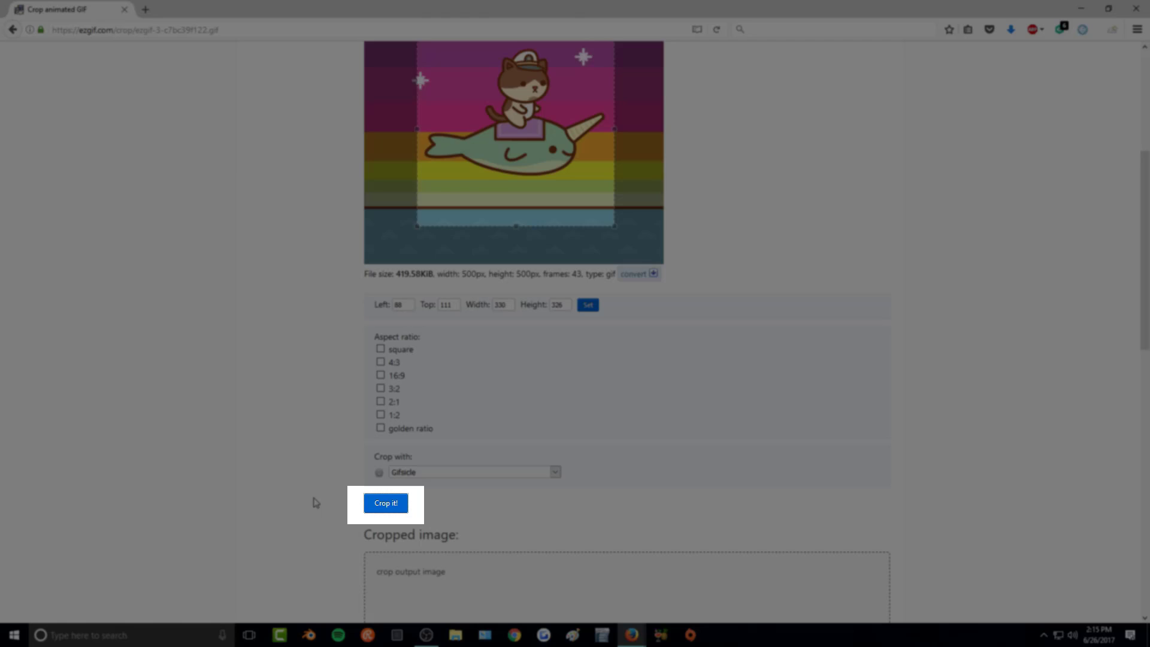
scroll(315, 501, down, 5)
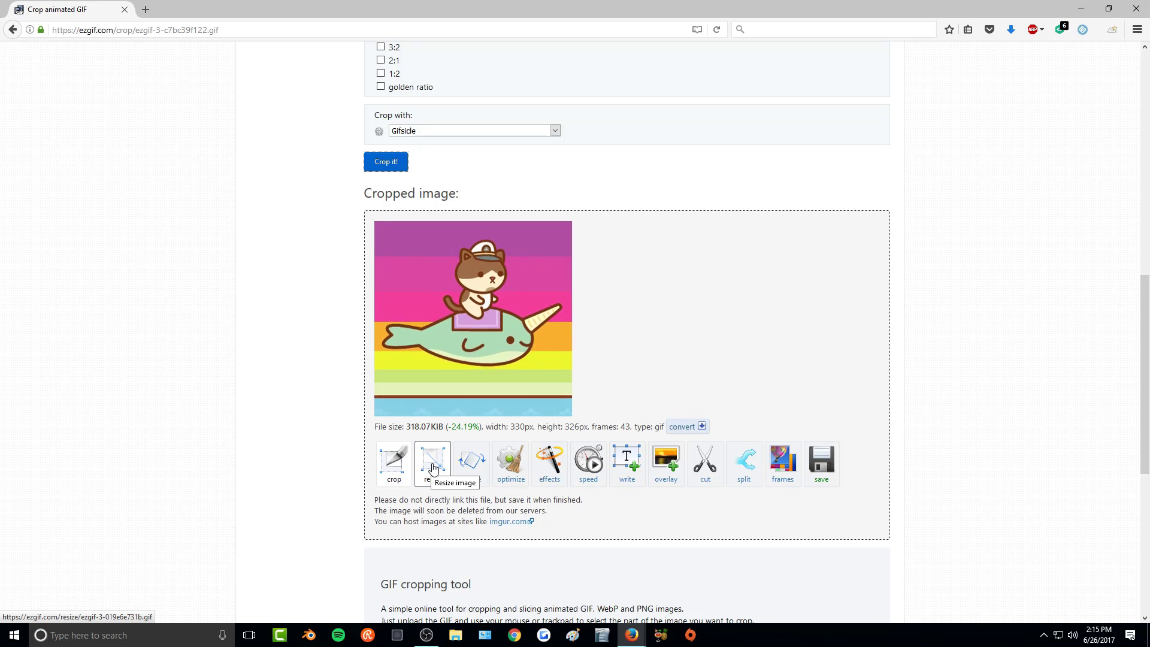
Resize the cropped GIF to width 160 and height 220
click(434, 468)
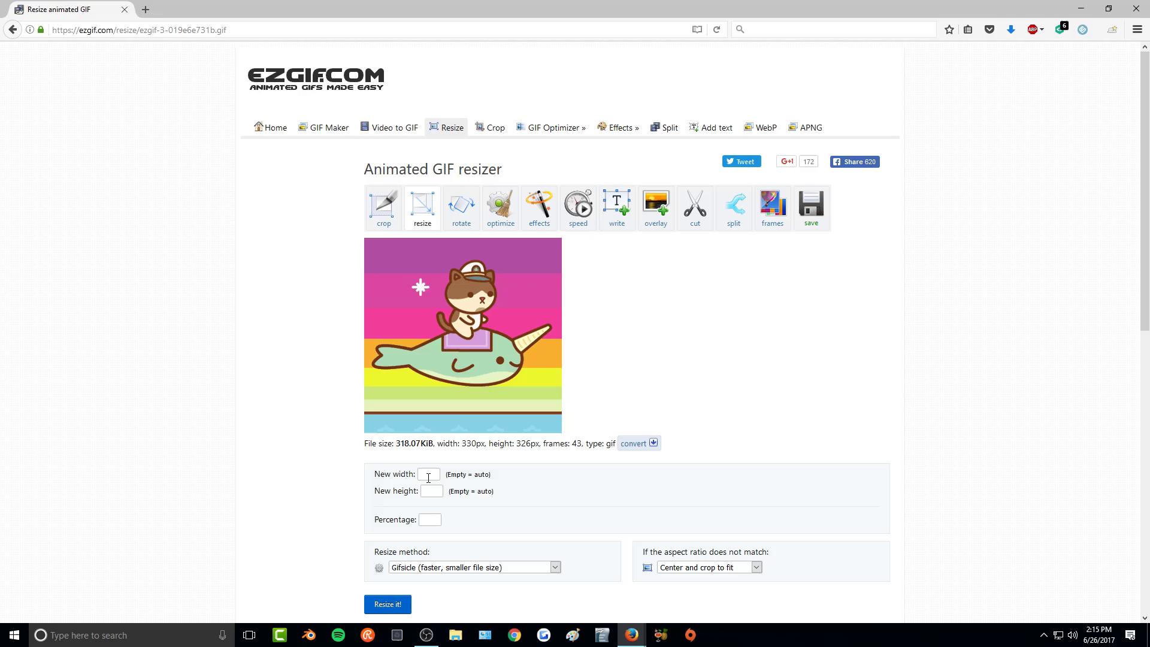
click(429, 474)
text(160)
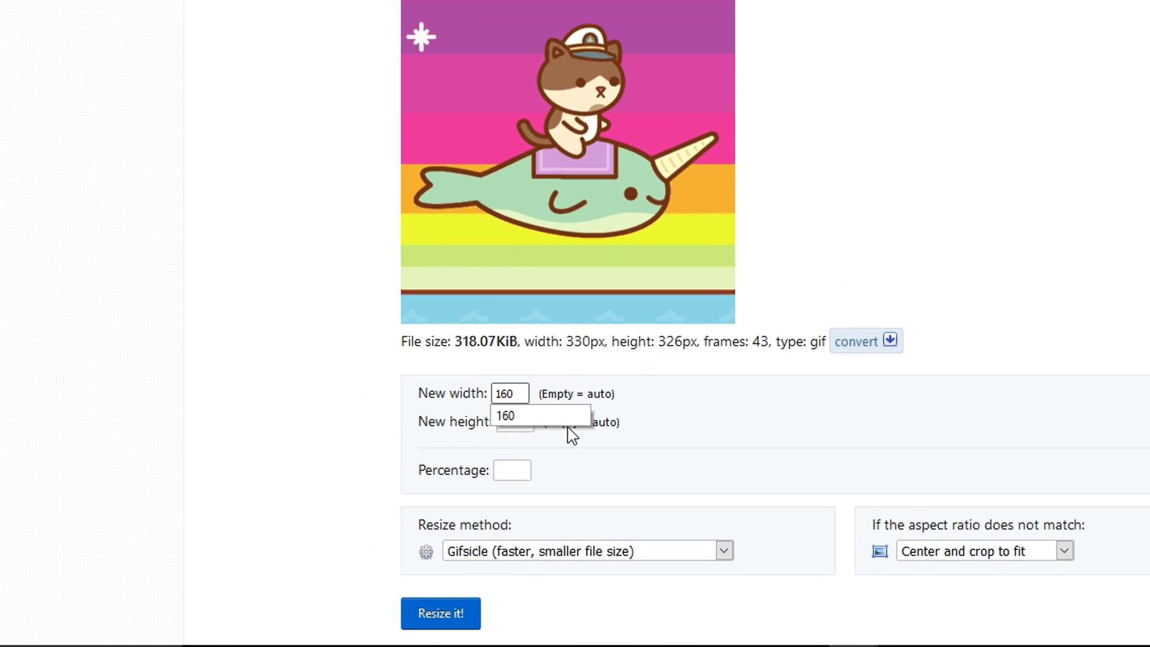
click(515, 422)
text(220)
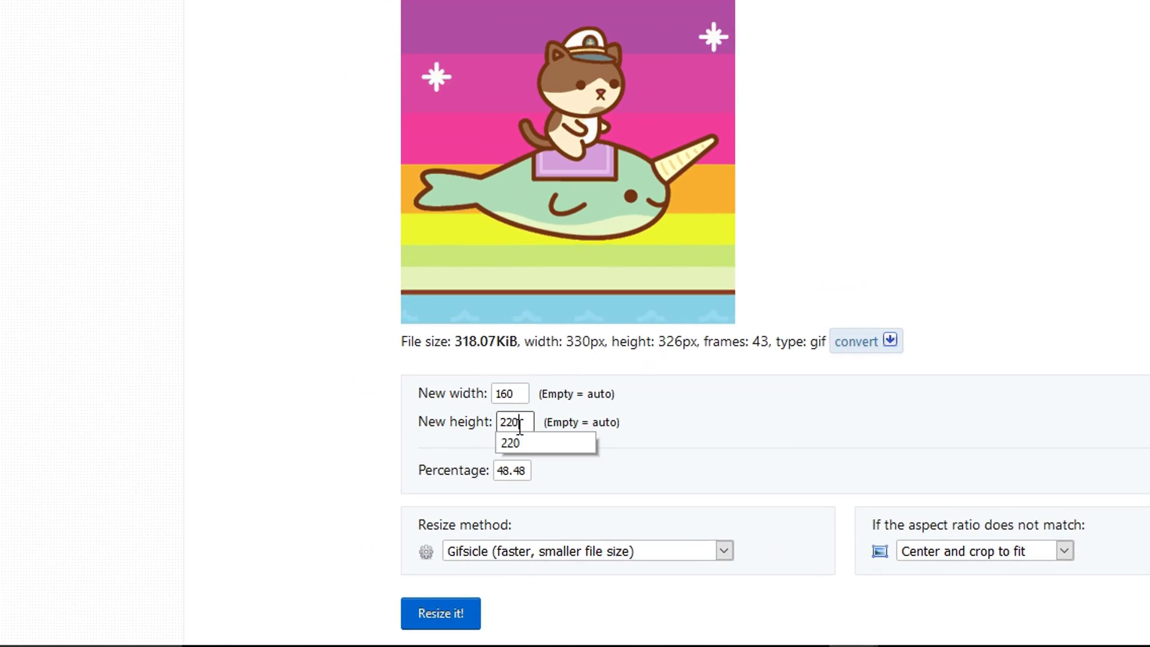
click(295, 570)
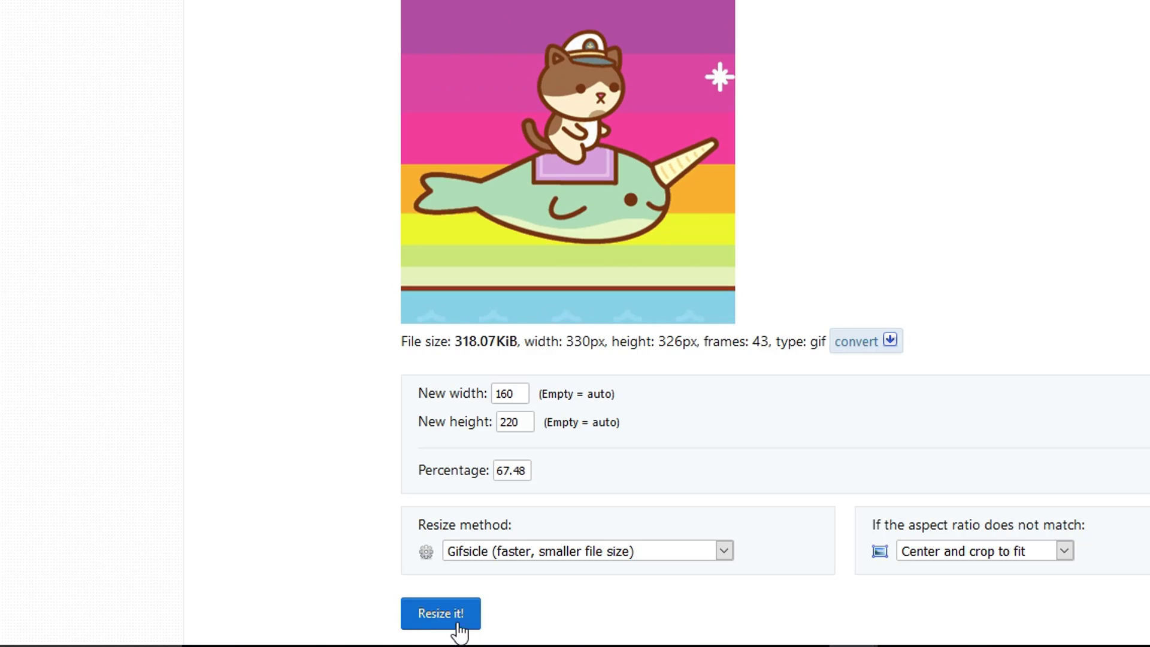
click(437, 620)
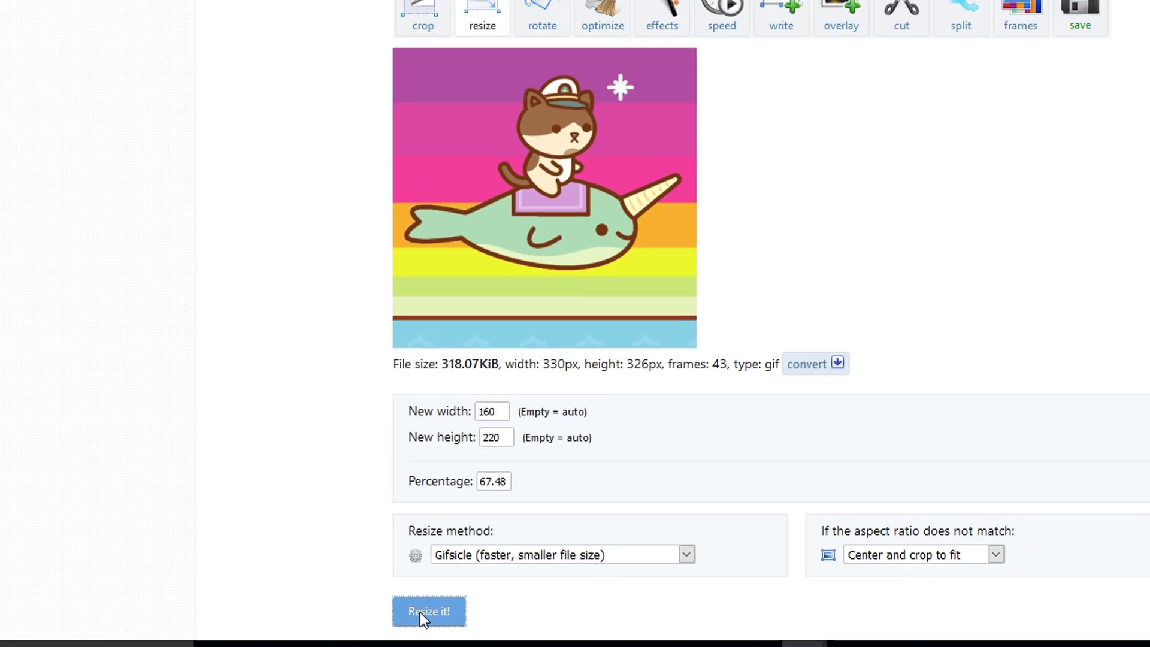
Check the resized GIF's new 172.32KiB file size
scroll(298, 534, down, 3)
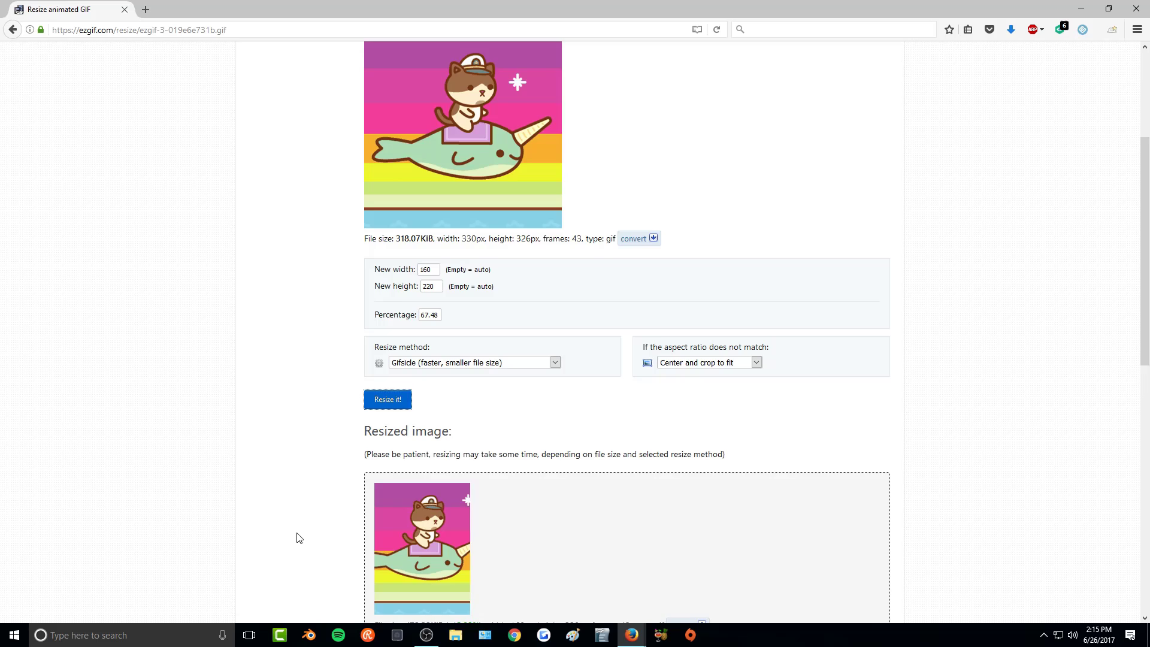
scroll(298, 537, down, 3)
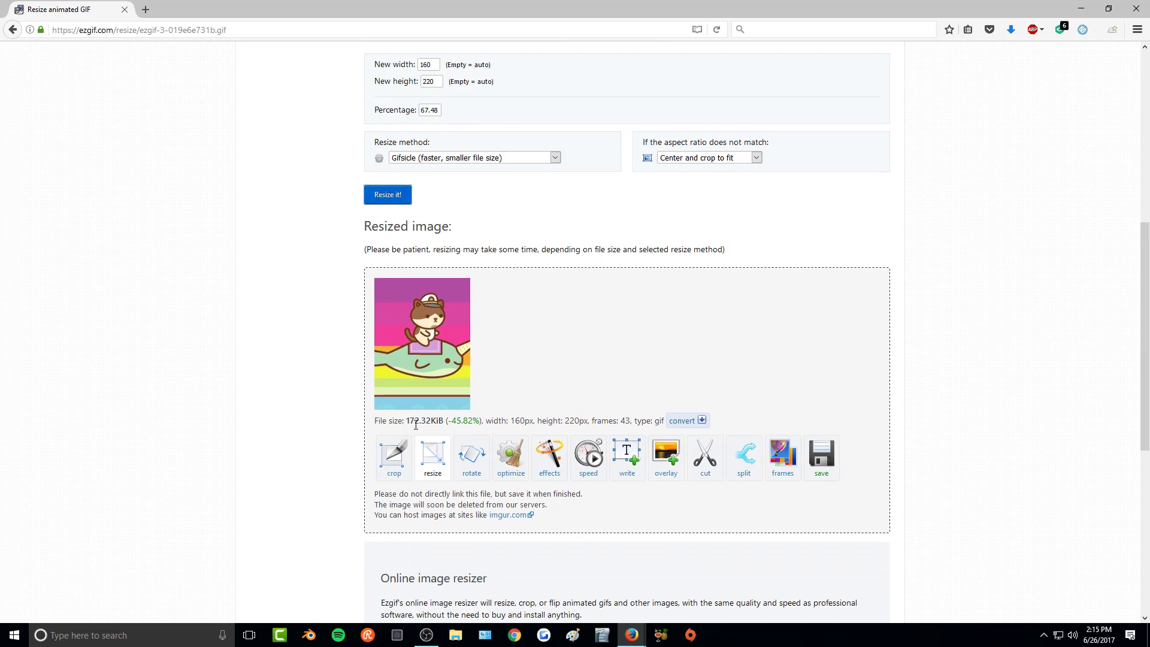
drag(418, 421, 406, 421)
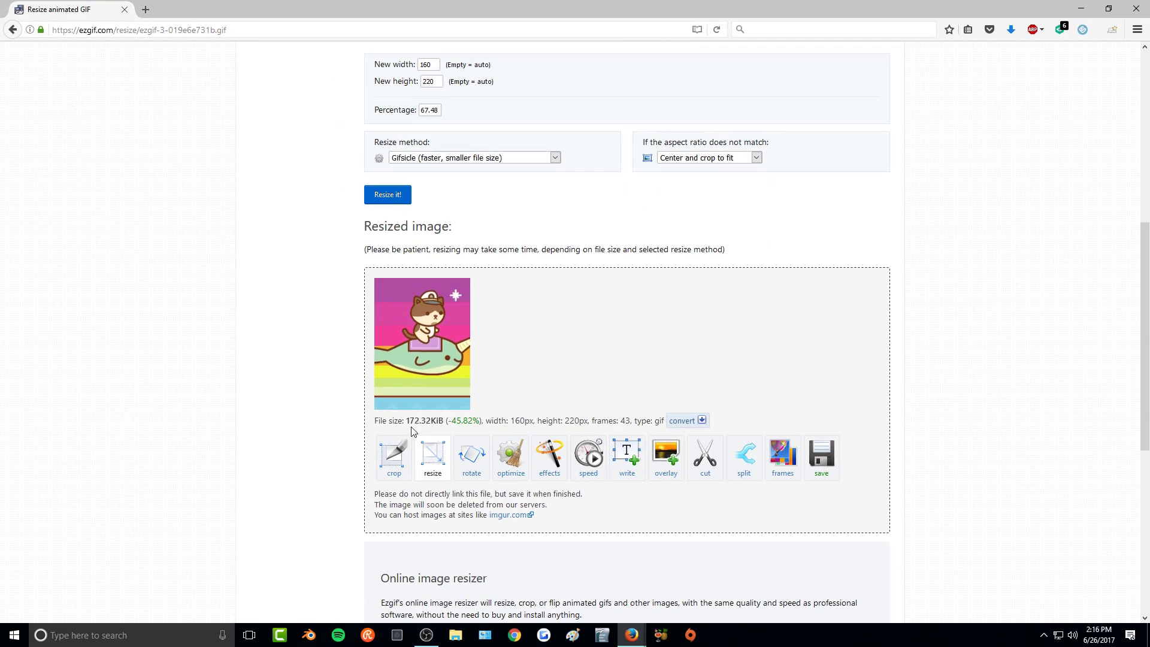
drag(413, 418, 441, 418)
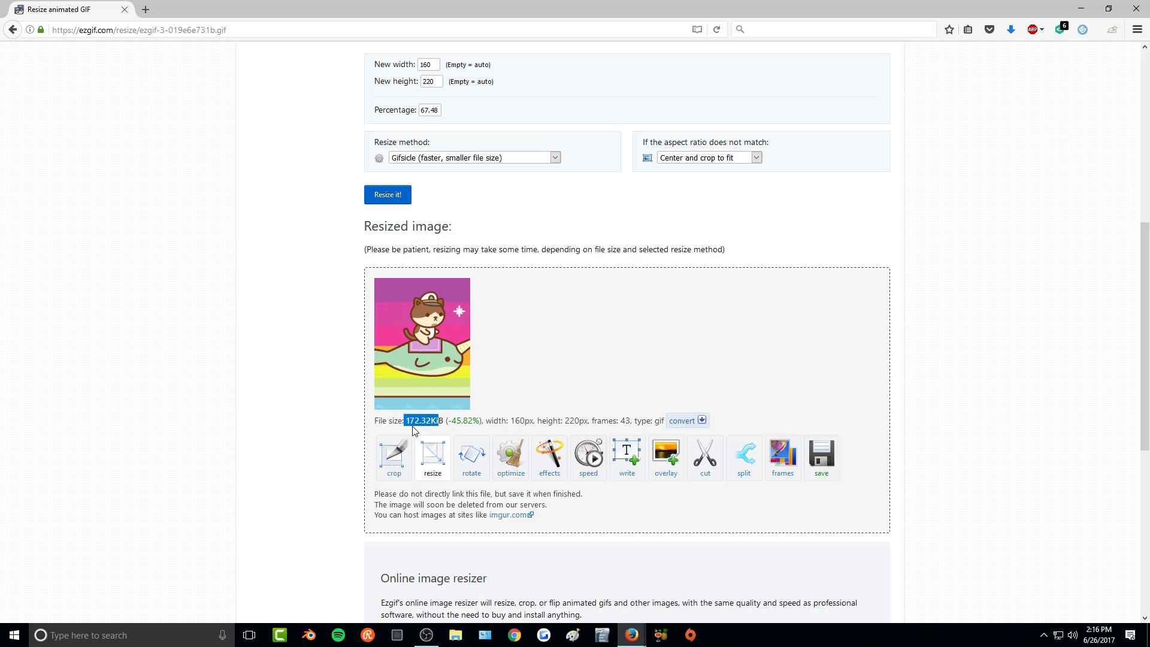
click(438, 420)
scroll(437, 359, up, 4)
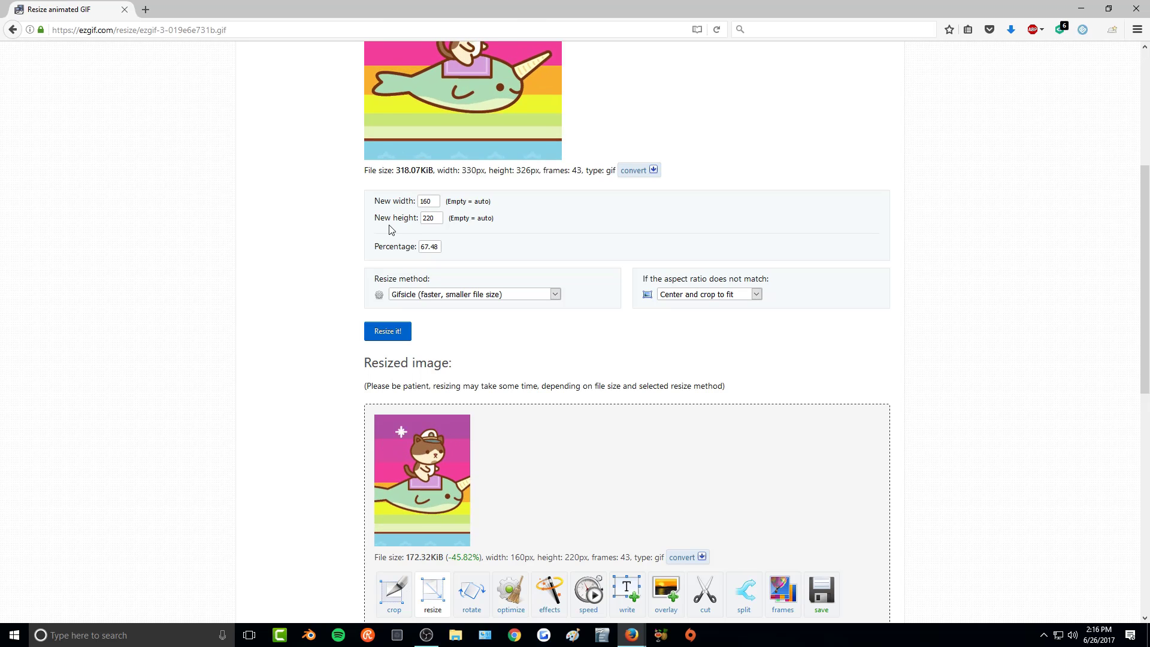
scroll(324, 367, down, 2)
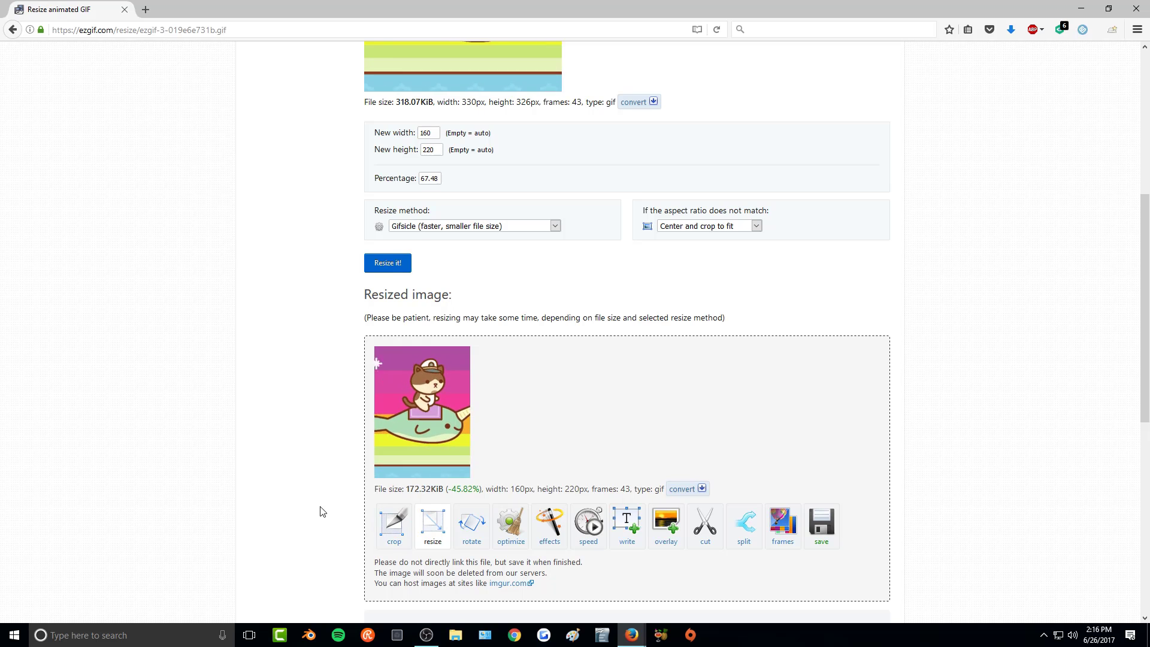
Save the resized GIF to disk as ezgif.com-resize.gif
scroll(281, 419, down, 4)
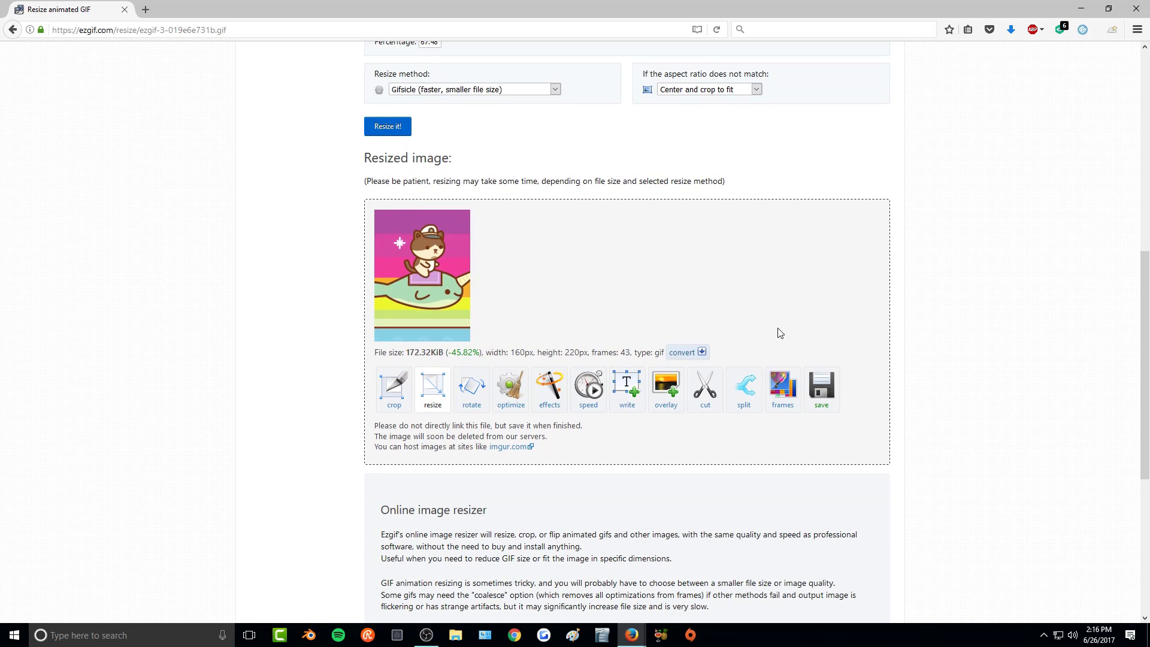
click(820, 399)
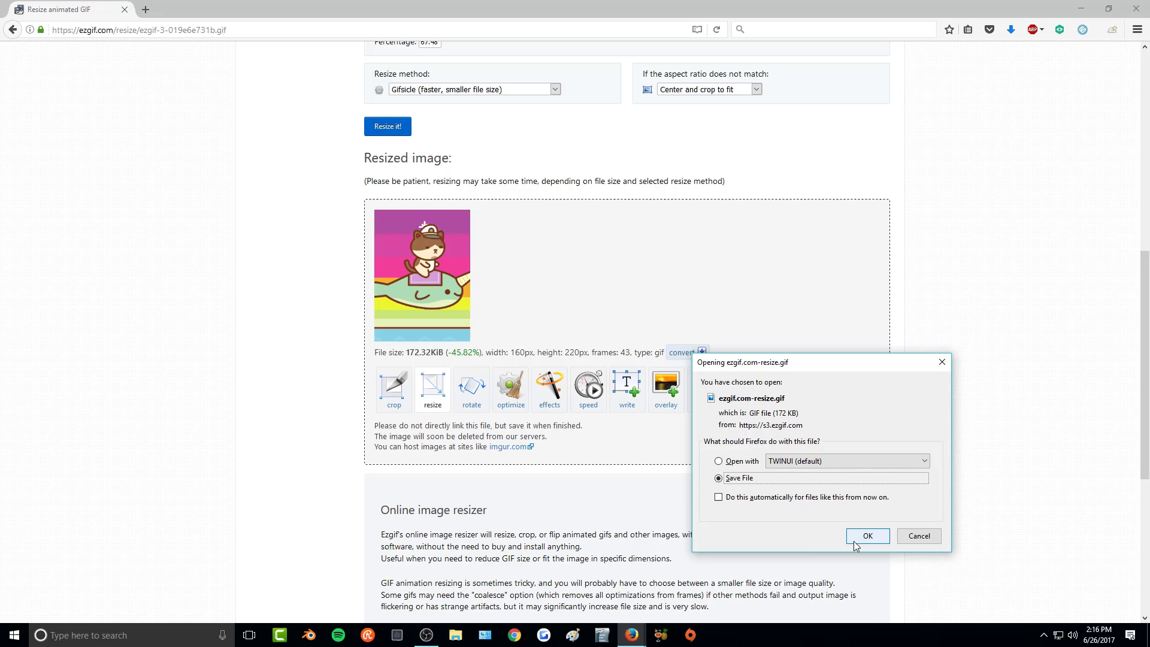
click(867, 534)
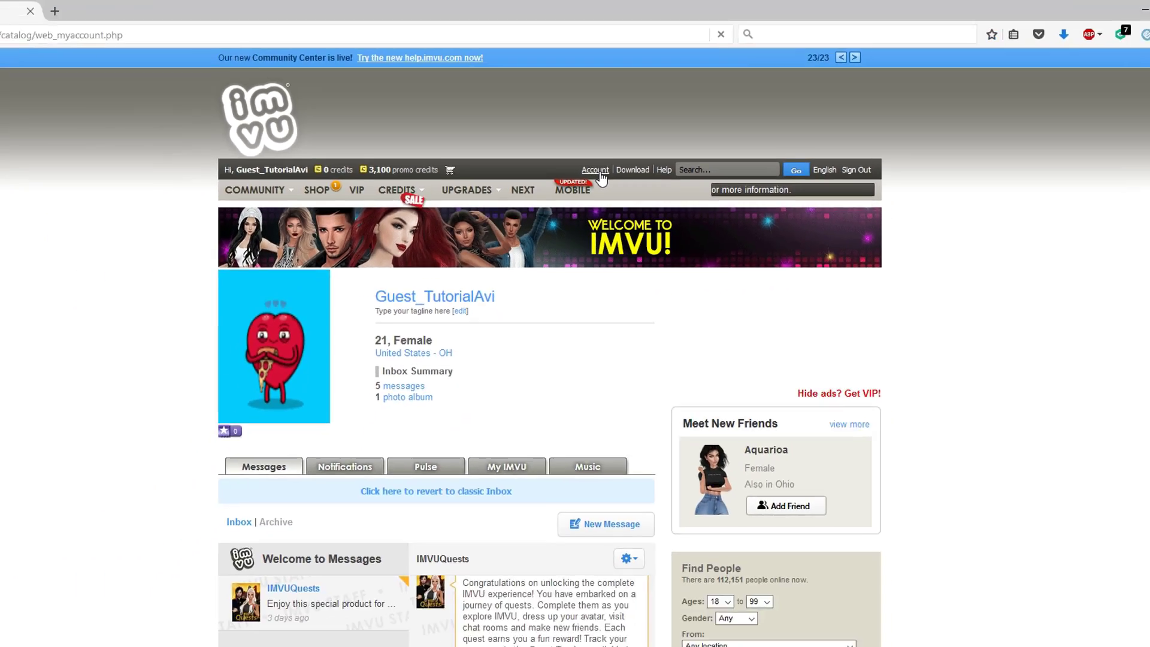
In IMVU Account settings, choose ezgif.com-resize(1).gif as the avatar image to upload
click(515, 318)
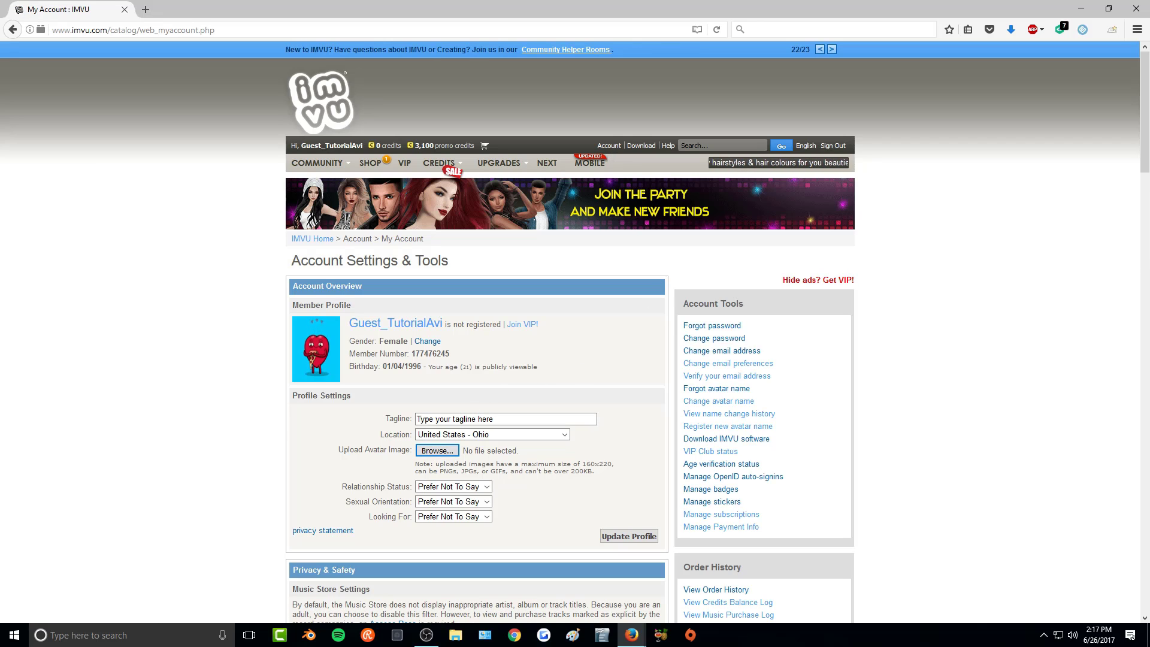
click(434, 451)
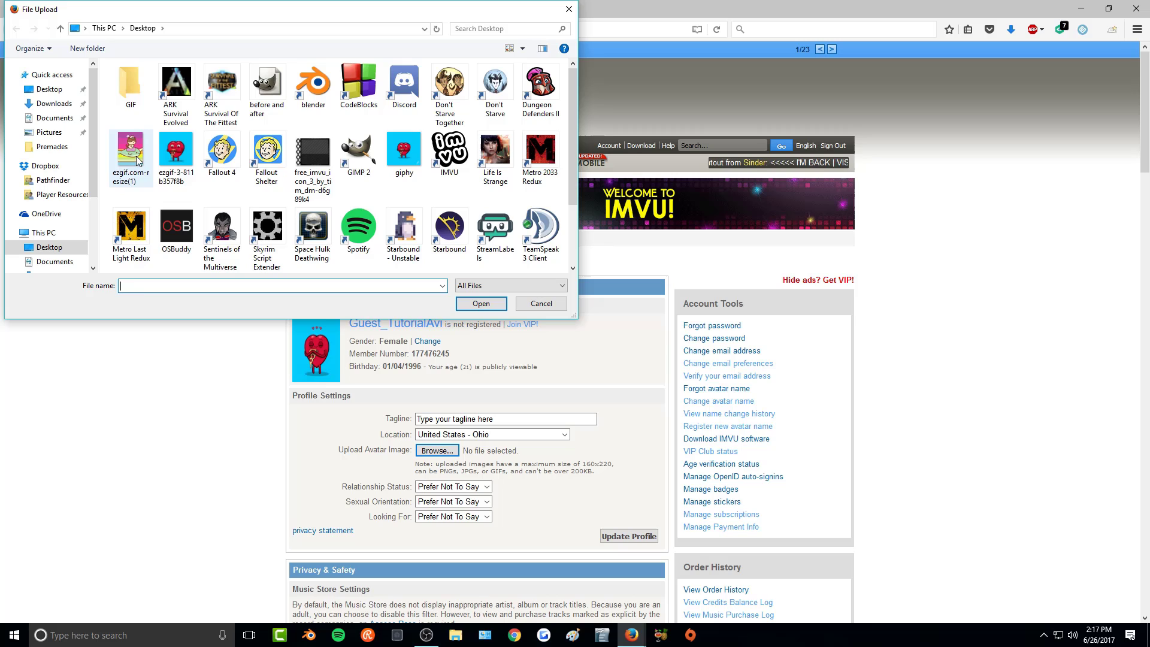
click(476, 306)
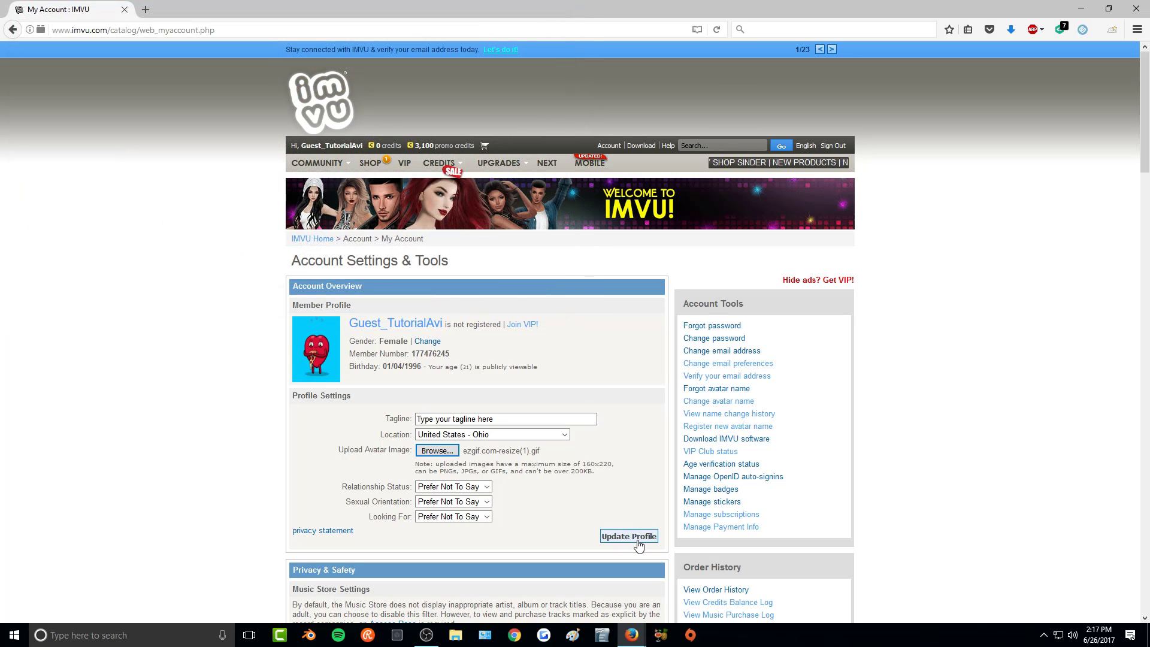